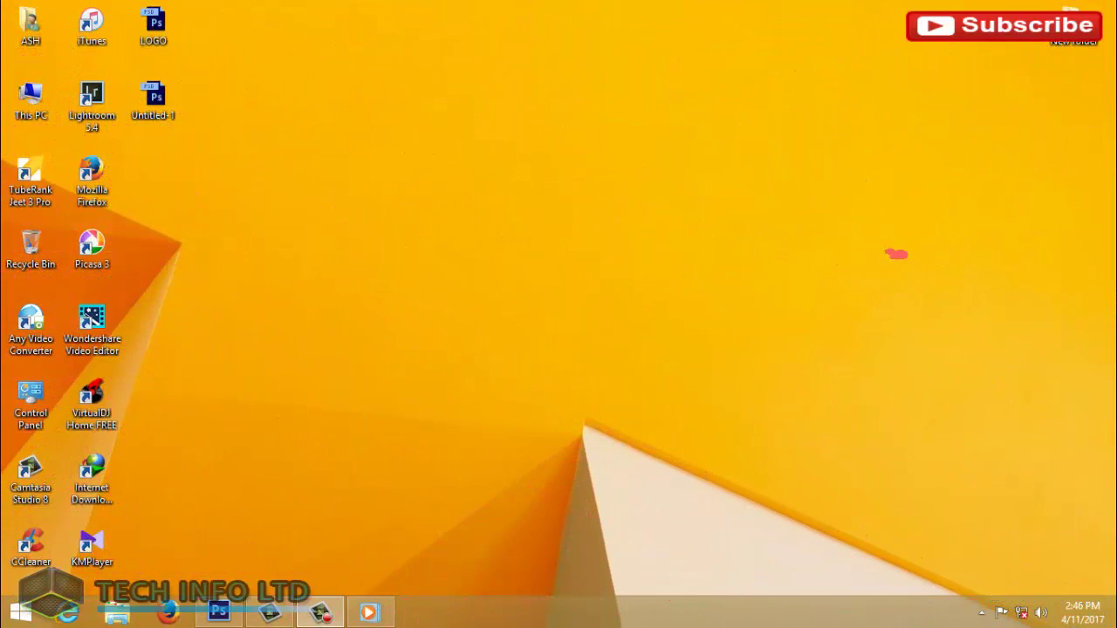
Step: Refresh the desktop three times, then bring up Photoshop with the pimples face photo
right_click(548, 183)
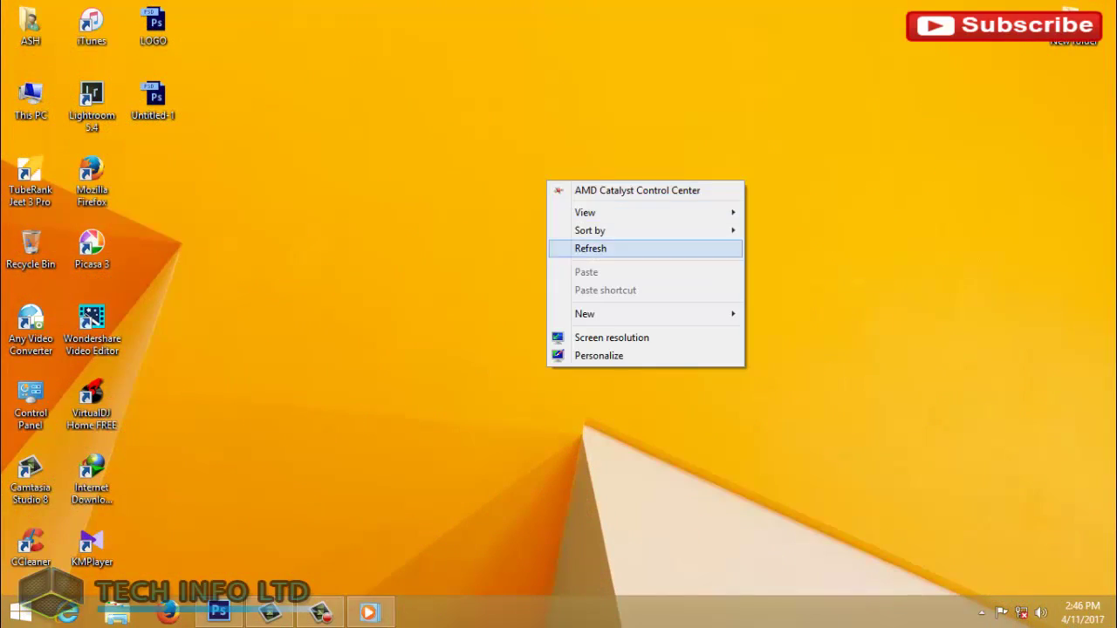
left_click(591, 247)
right_click(550, 189)
left_click(591, 256)
right_click(504, 210)
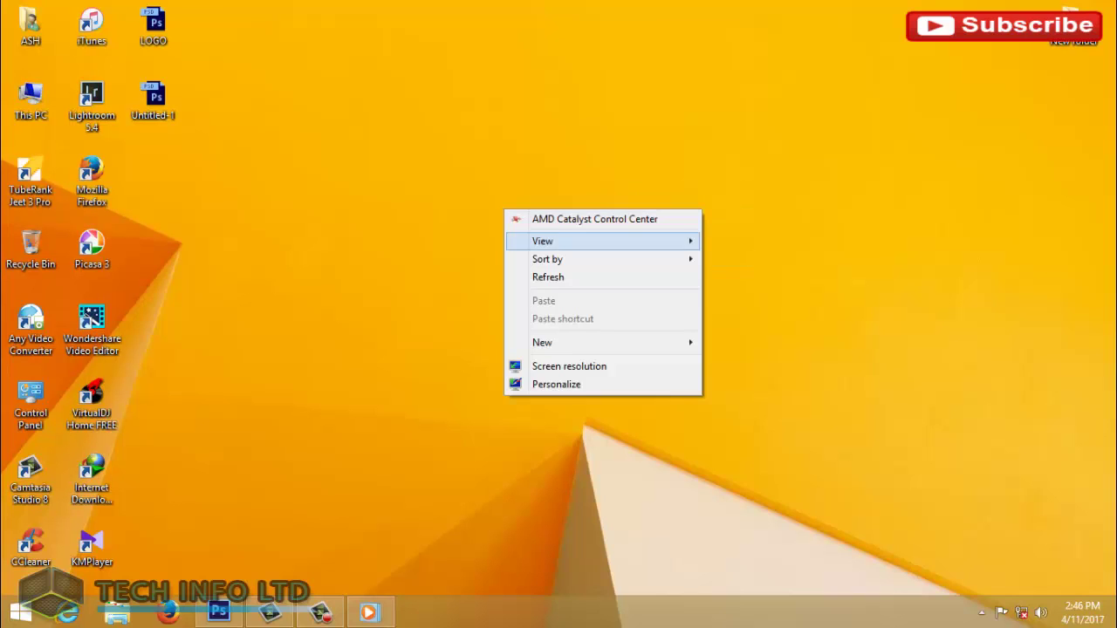
left_click(548, 277)
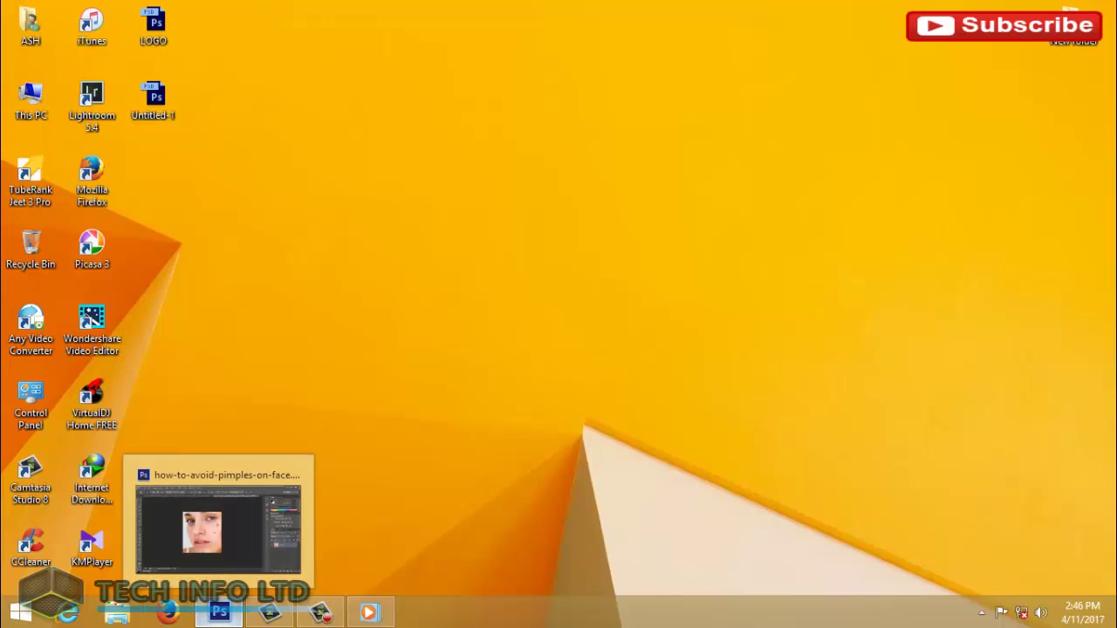
left_click(218, 613)
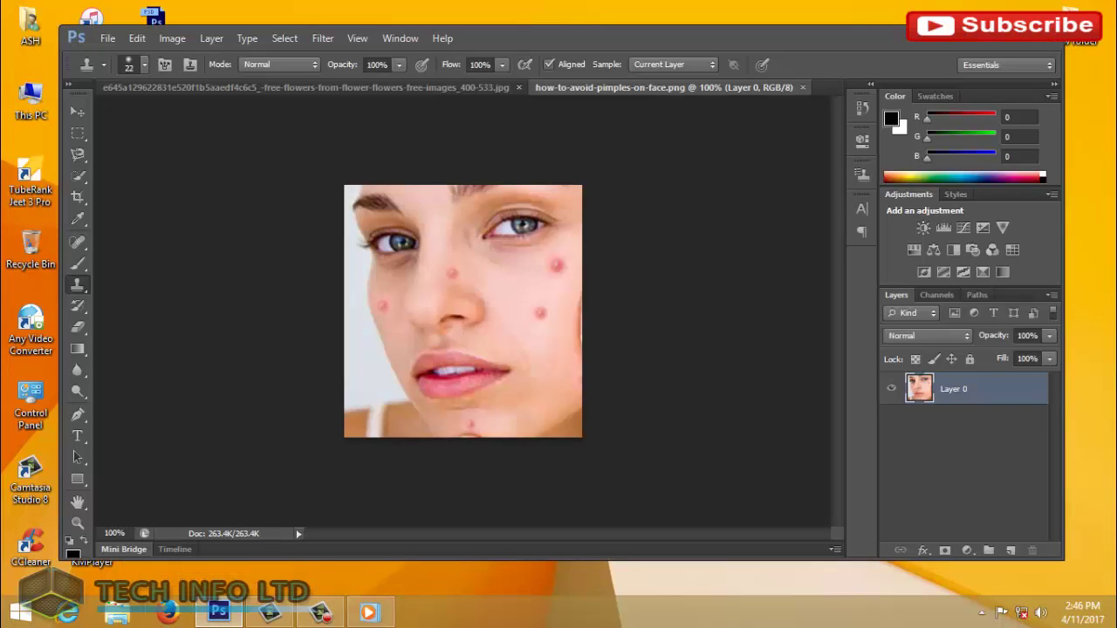
Step: Switch to the Clone Stamp with a soft 22 px brush and dab the nose-bridge pimple
right_click(77, 285)
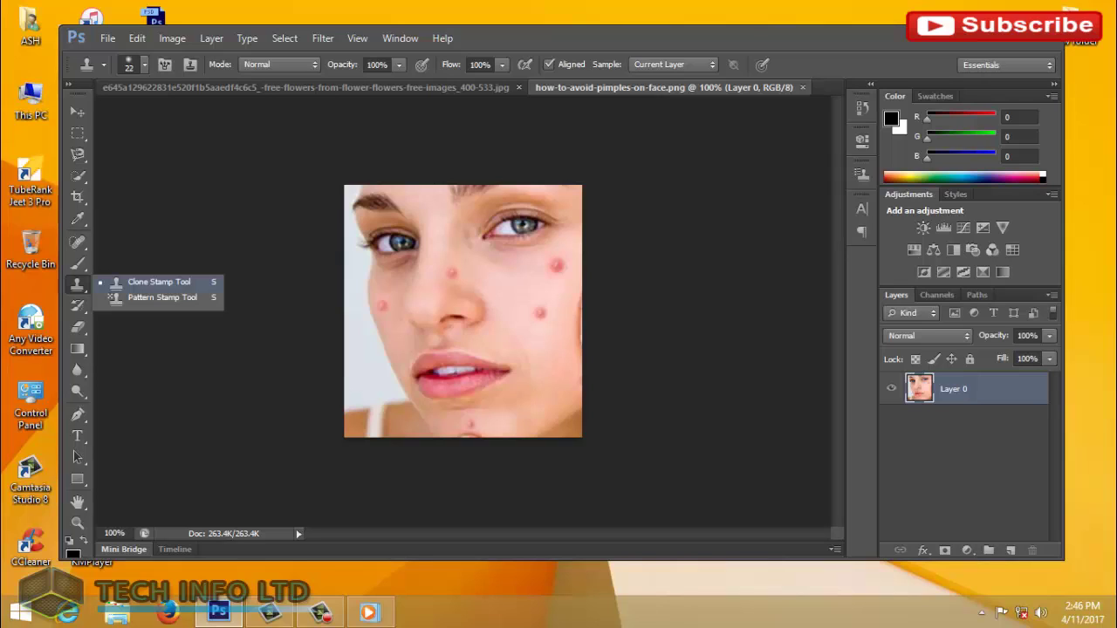
left_click(159, 282)
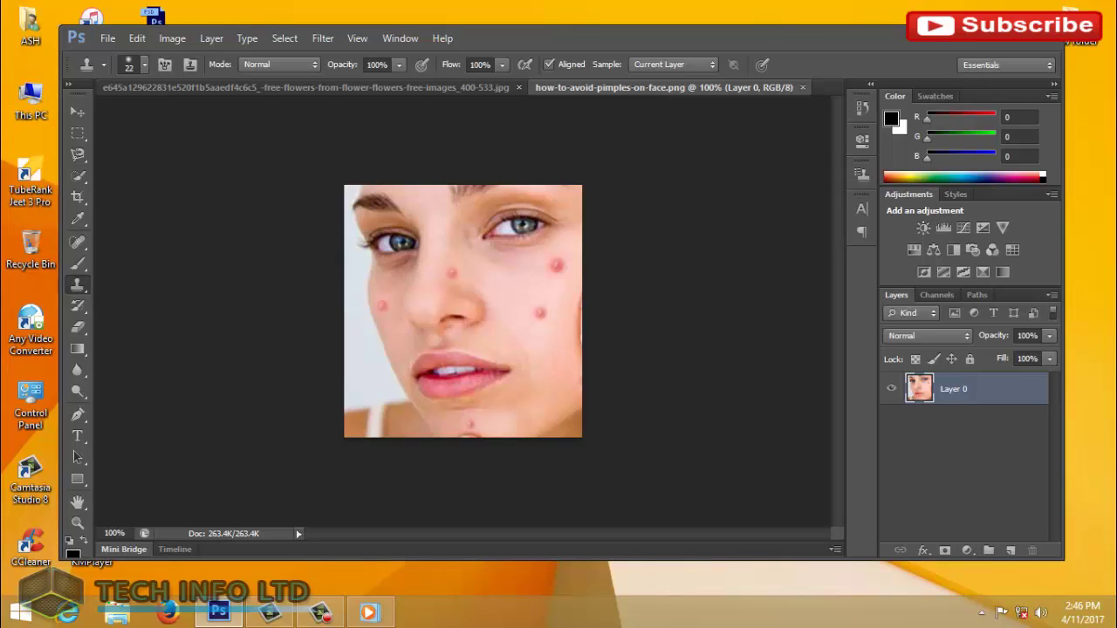
left_click(138, 63)
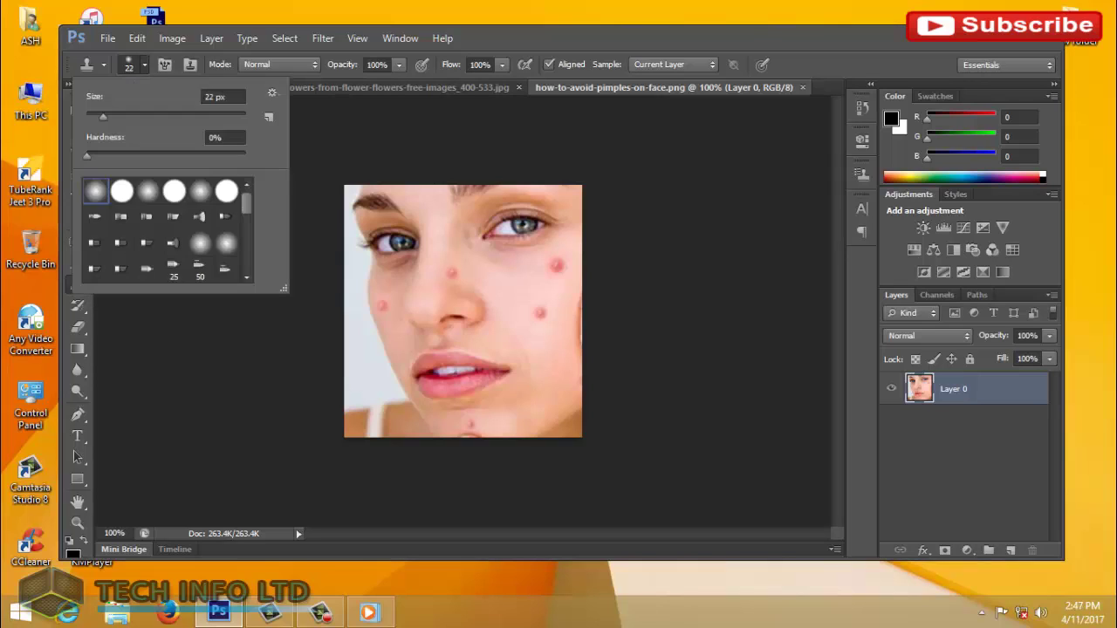
key("Escape")
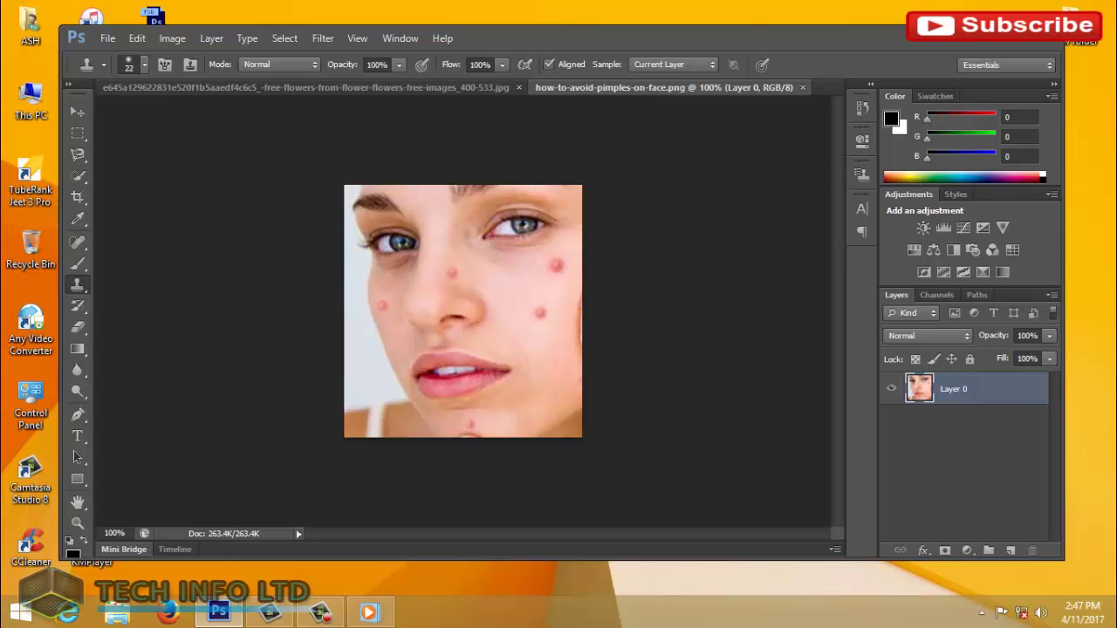
left_click(452, 273)
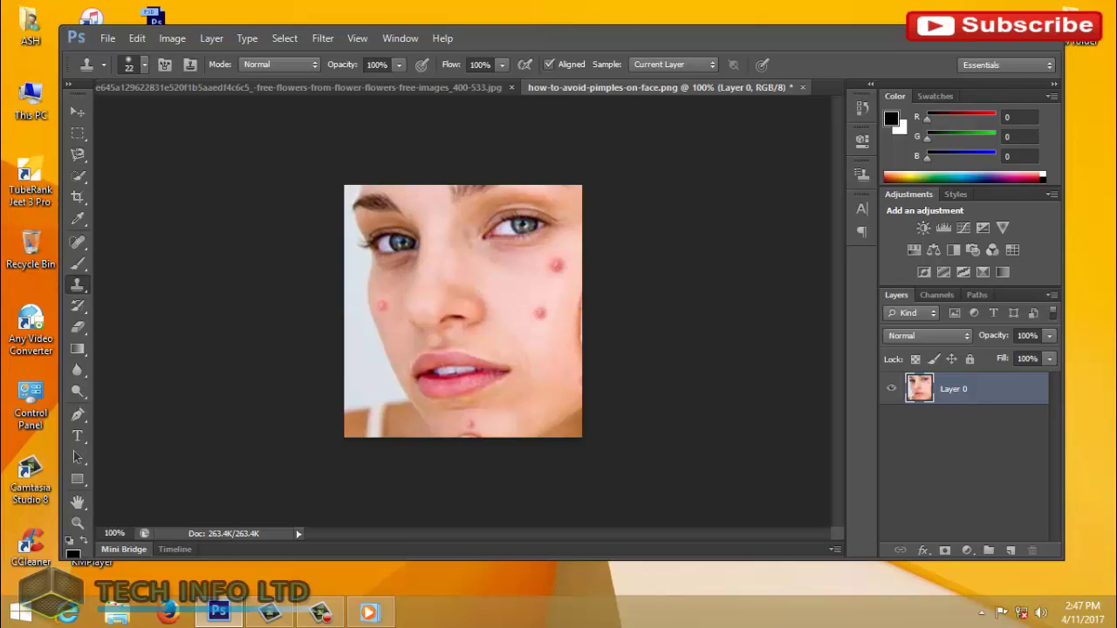
Step: Clone clear skin over the small pimple and pale patch on the left cheek
left_click(383, 305)
left_click(374, 293)
left_click(391, 286)
left_click(373, 297)
Step: Clone skin over the upper and lower pimples on the right cheek
left_click(556, 265)
left_click(556, 265)
left_click(539, 314)
left_click(540, 315)
left_click(542, 312)
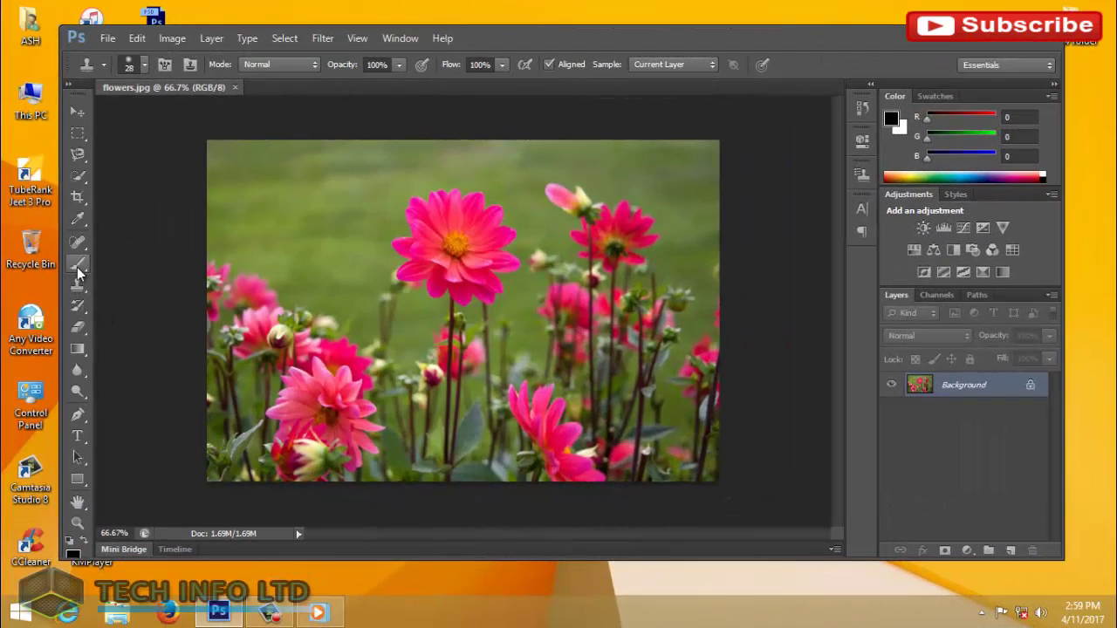
Step: Sample the large pink flower's top edge with Clone Stamp and dab it onto the upper-left grass
right_click(77, 287)
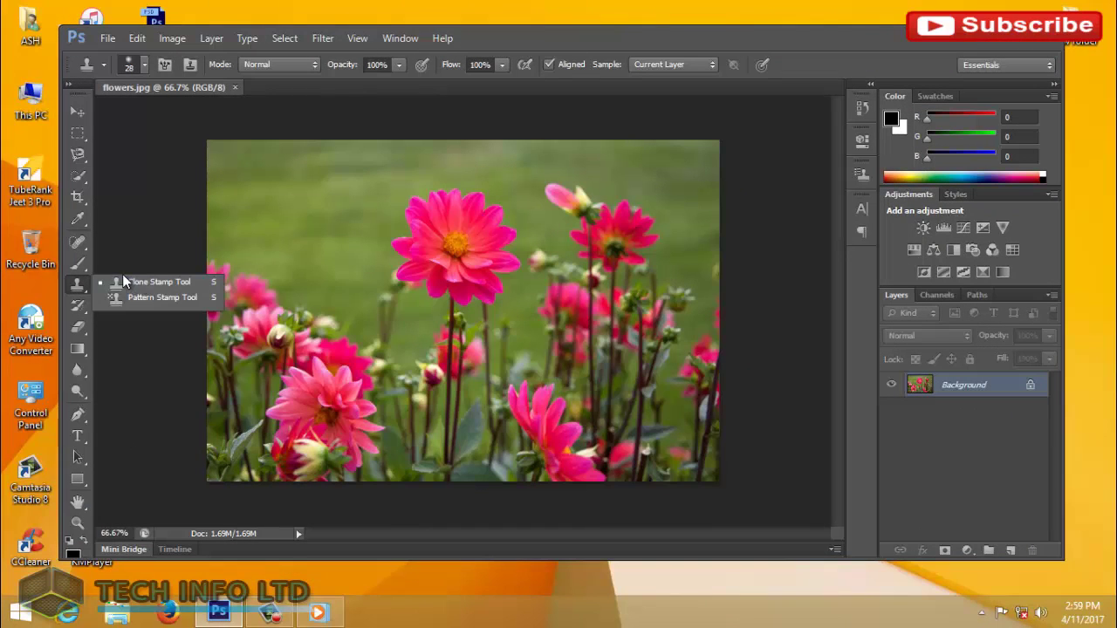
left_click(153, 283)
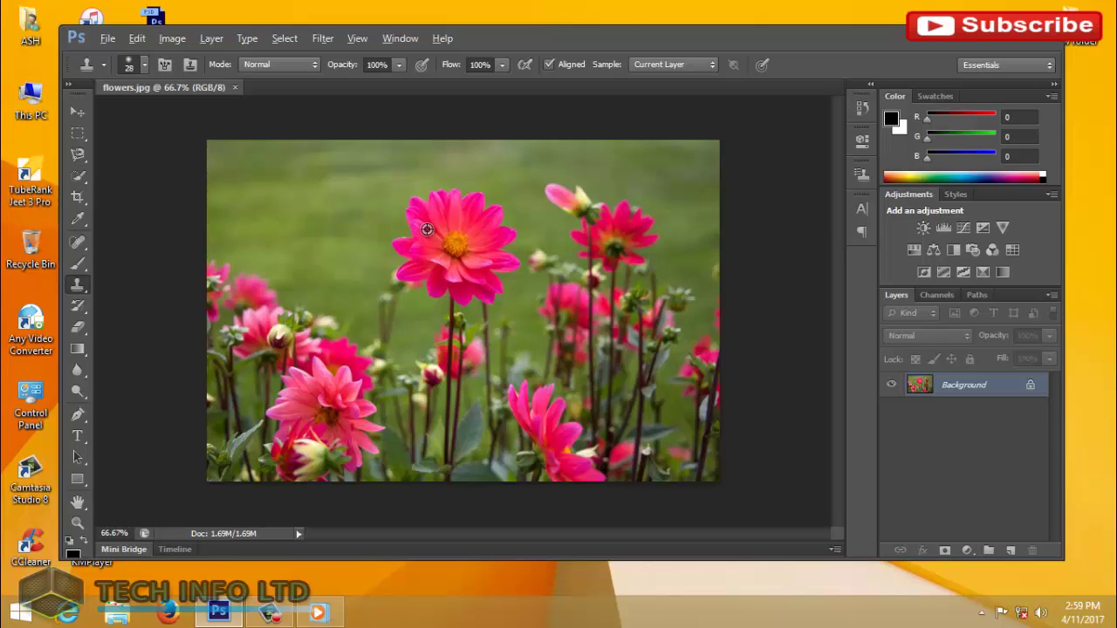
left_click(419, 223, "alt")
left_click(414, 204, "alt")
left_click(414, 201, "alt")
left_click(274, 184)
Step: Paint the cloned petals, inner edge and yellow centre onto the upper-left grass
left_click_drag(281, 184, 301, 177)
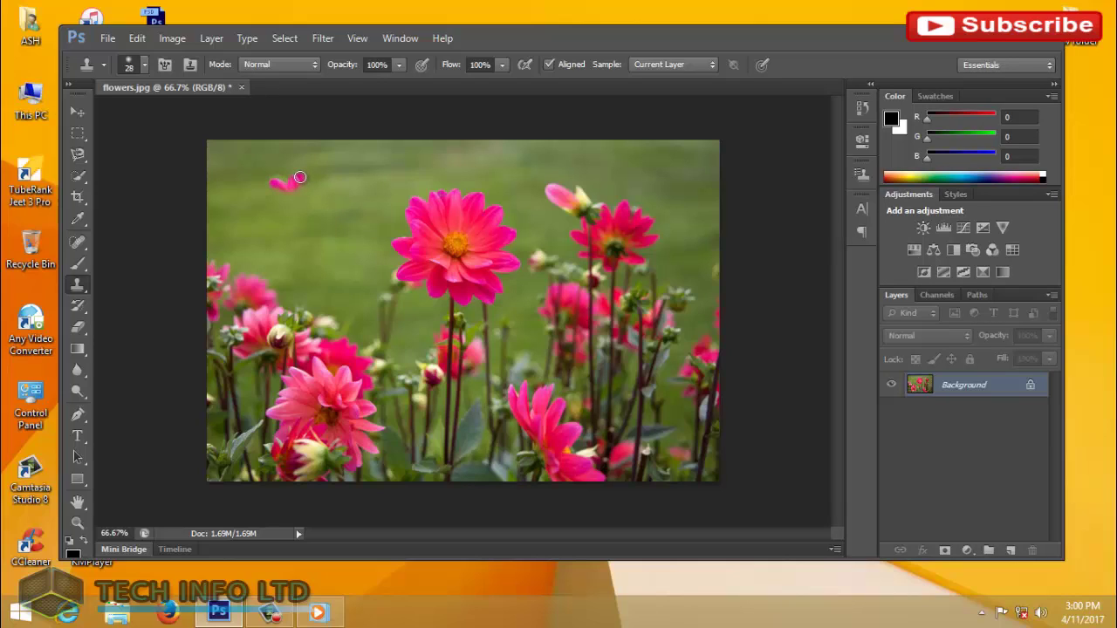
mouse_move(289, 177)
left_mouse_down()
mouse_move(325, 175)
mouse_move(365, 192)
mouse_move(357, 212)
mouse_move(376, 215)
mouse_move(361, 234)
mouse_move(377, 249)
mouse_move(351, 254)
mouse_move(353, 280)
mouse_move(296, 274)
mouse_move(262, 258)
mouse_move(267, 243)
mouse_move(254, 229)
mouse_move(271, 216)
mouse_move(274, 182)
mouse_move(316, 198)
mouse_move(305, 192)
mouse_move(332, 186)
mouse_move(349, 204)
left_mouse_up()
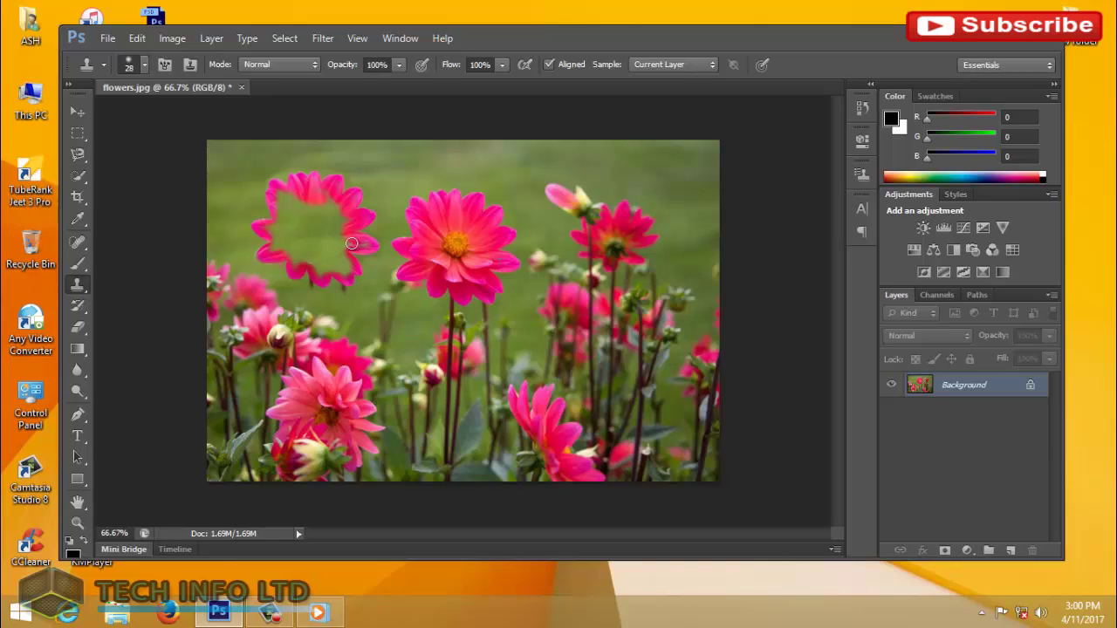
mouse_move(352, 243)
left_mouse_down()
mouse_move(365, 248)
mouse_move(343, 246)
mouse_move(345, 270)
mouse_move(300, 262)
mouse_move(272, 230)
mouse_move(283, 228)
mouse_move(281, 195)
mouse_move(300, 208)
left_mouse_up()
mouse_move(306, 202)
left_mouse_down()
mouse_move(293, 236)
mouse_move(312, 249)
left_mouse_up()
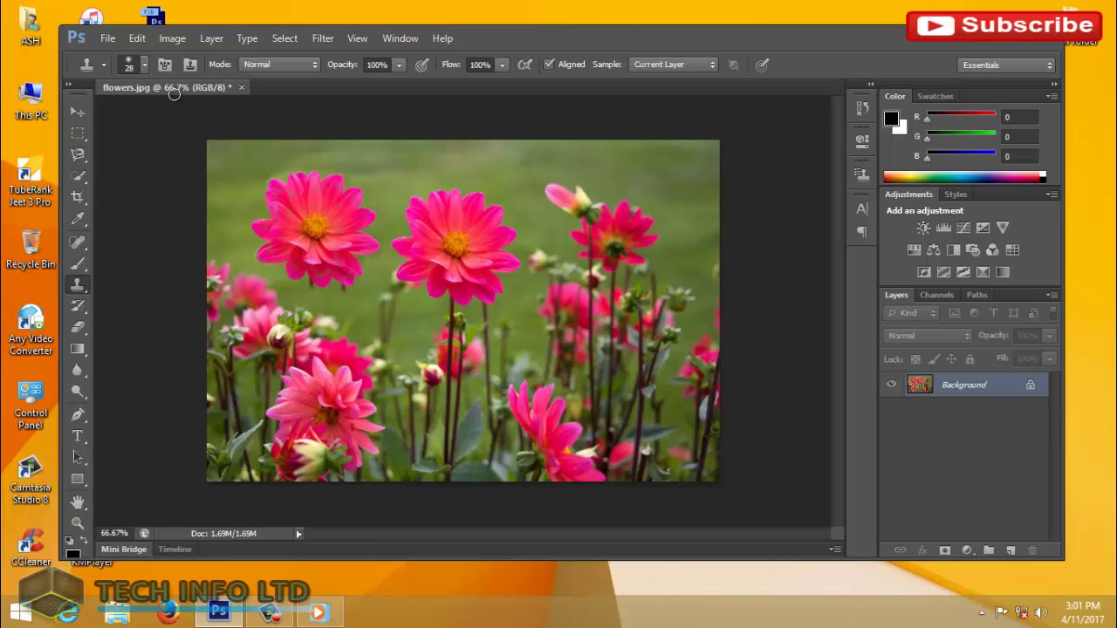
Step: Set the clone brush to a hard round 17 px tip and sample the big flower's stem
left_click(144, 66)
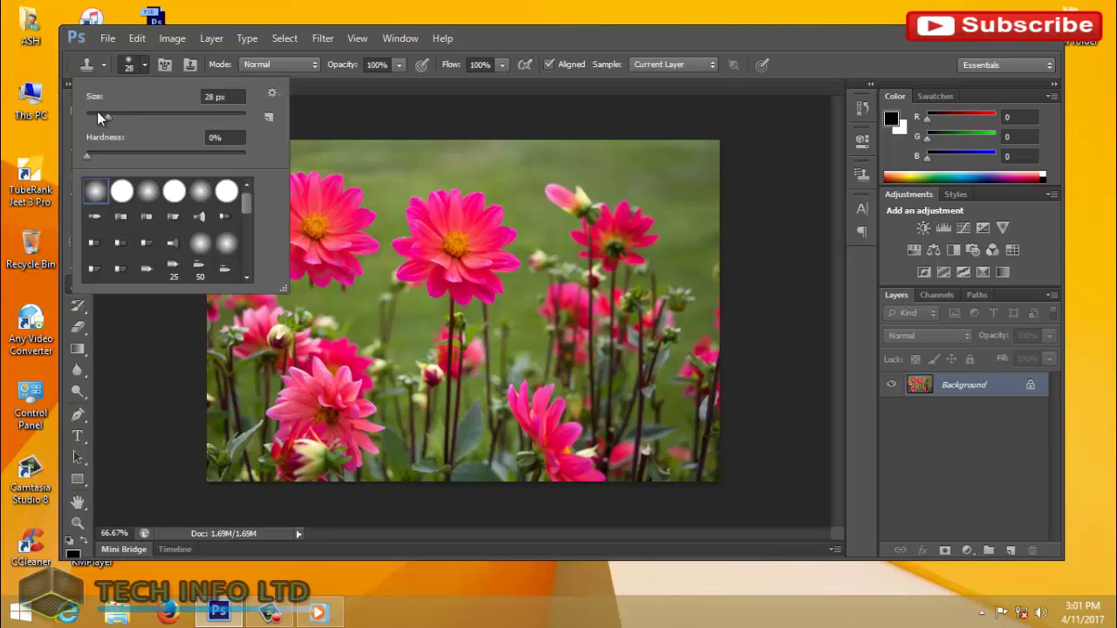
left_click(97, 114)
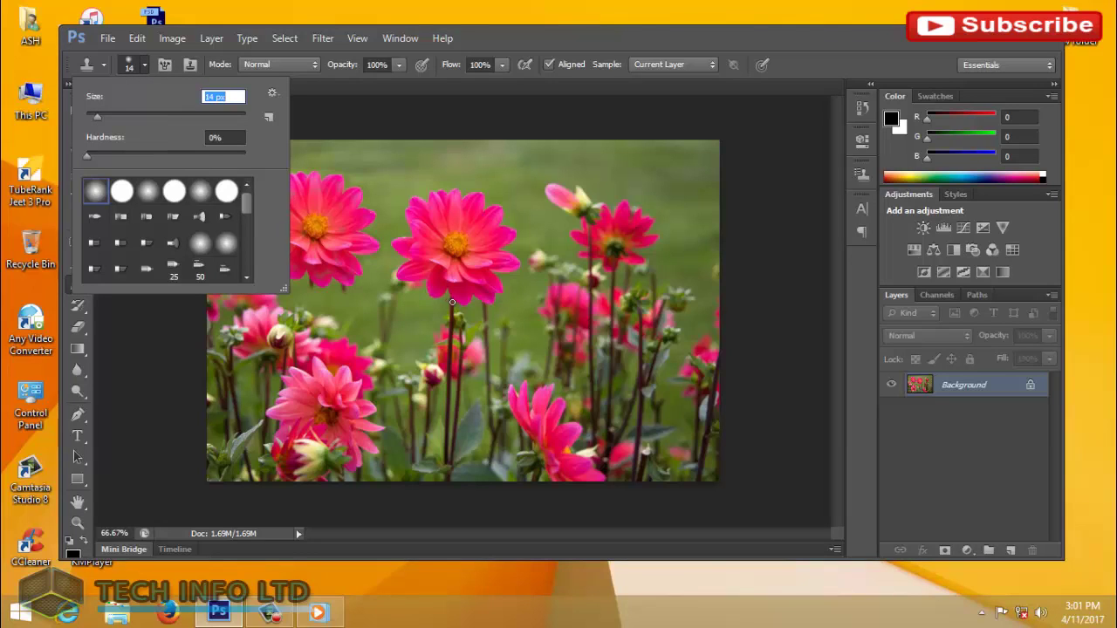
left_click(99, 116)
left_click(121, 191)
left_click(143, 69)
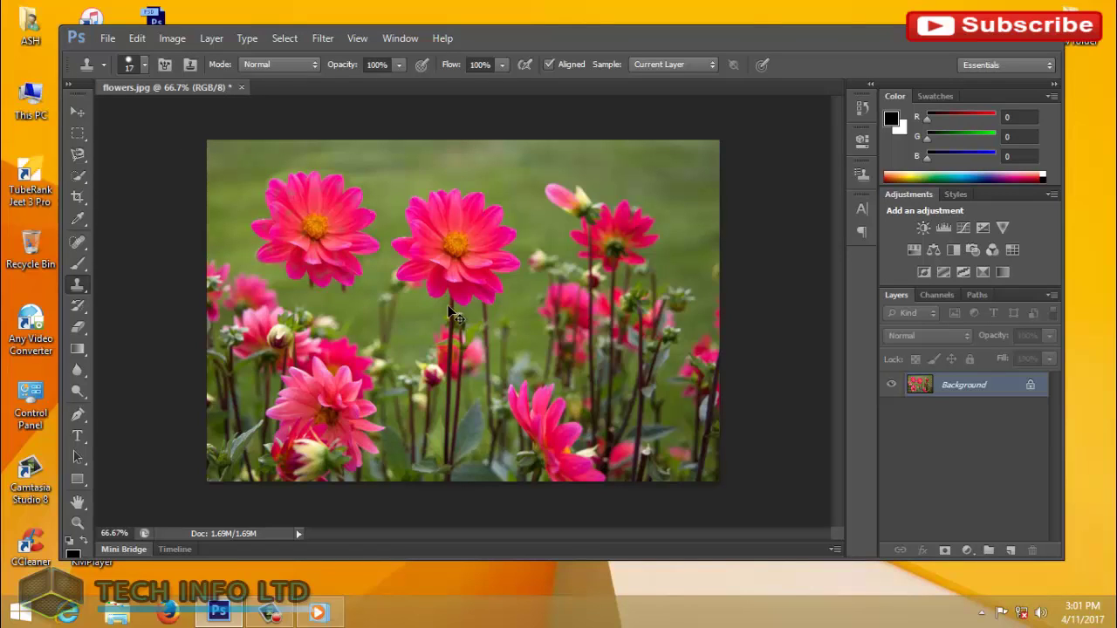
left_click(451, 306, "alt")
Step: Paint a dark green stem below the new flower, undoing and redoing a misplaced stroke
left_click_drag(313, 294, 305, 368)
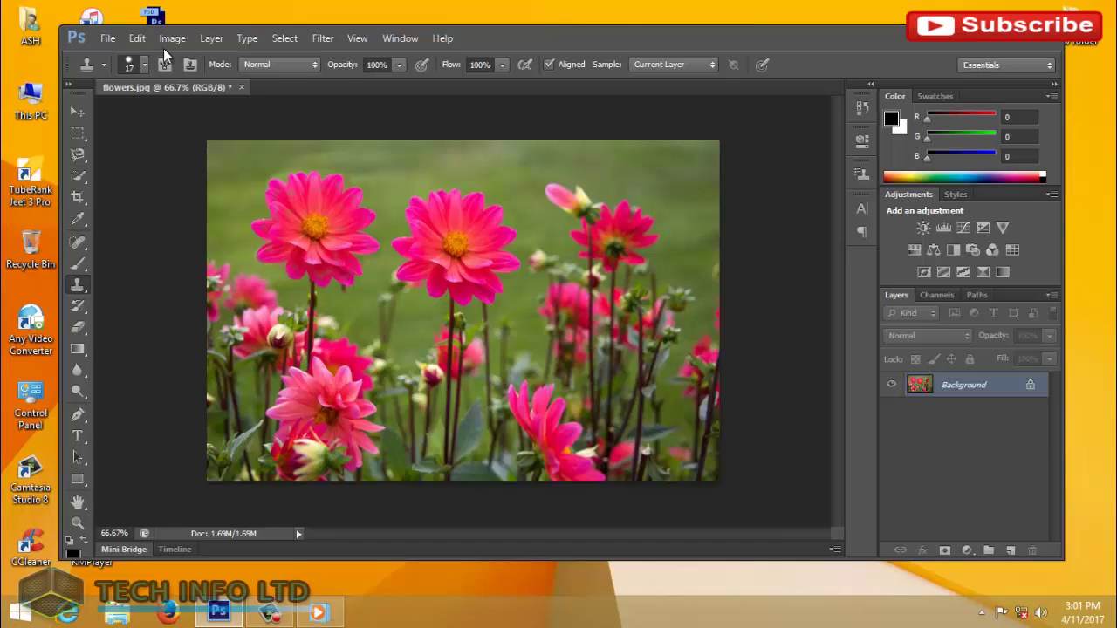
key("ctrl+z")
left_click_drag(311, 334, 309, 370)
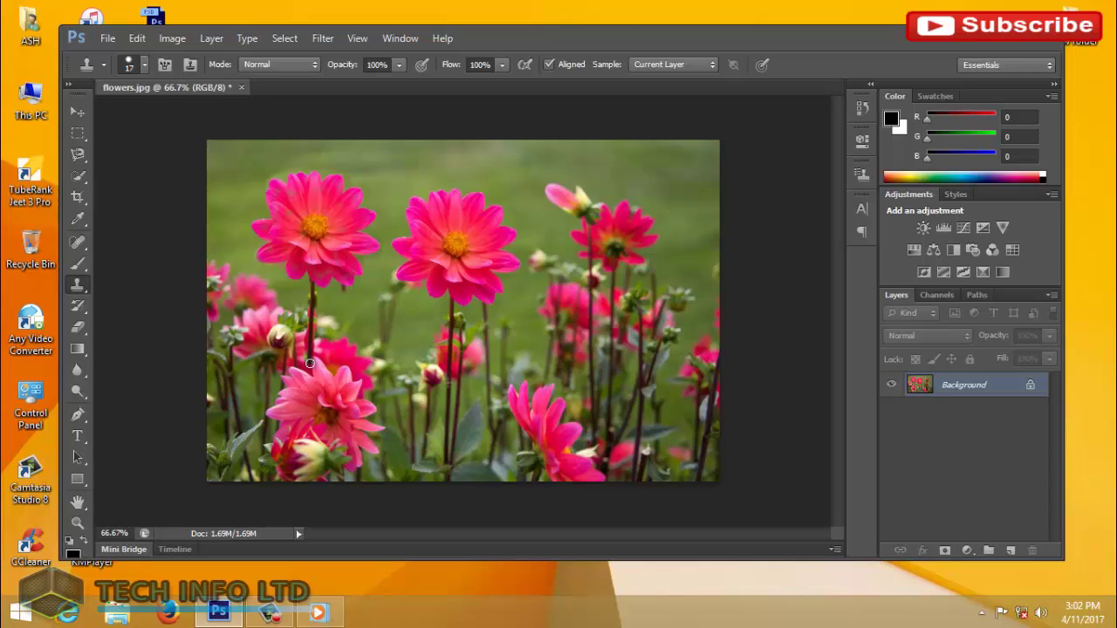